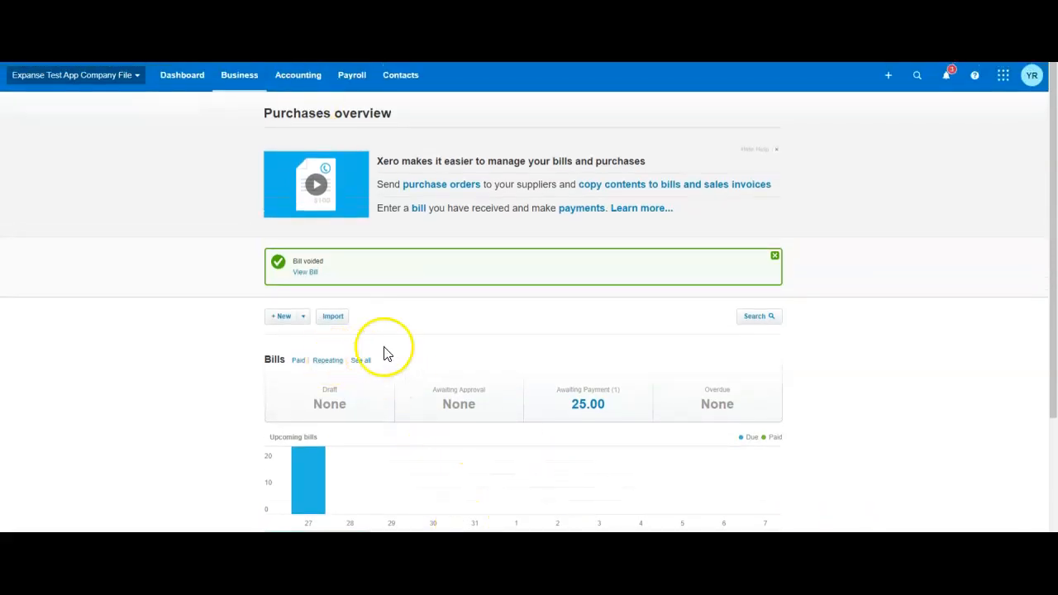
Open the chart of accounts and look through the list of account codes and types.
{"action": "left_click", "coordinate": [298, 83]}
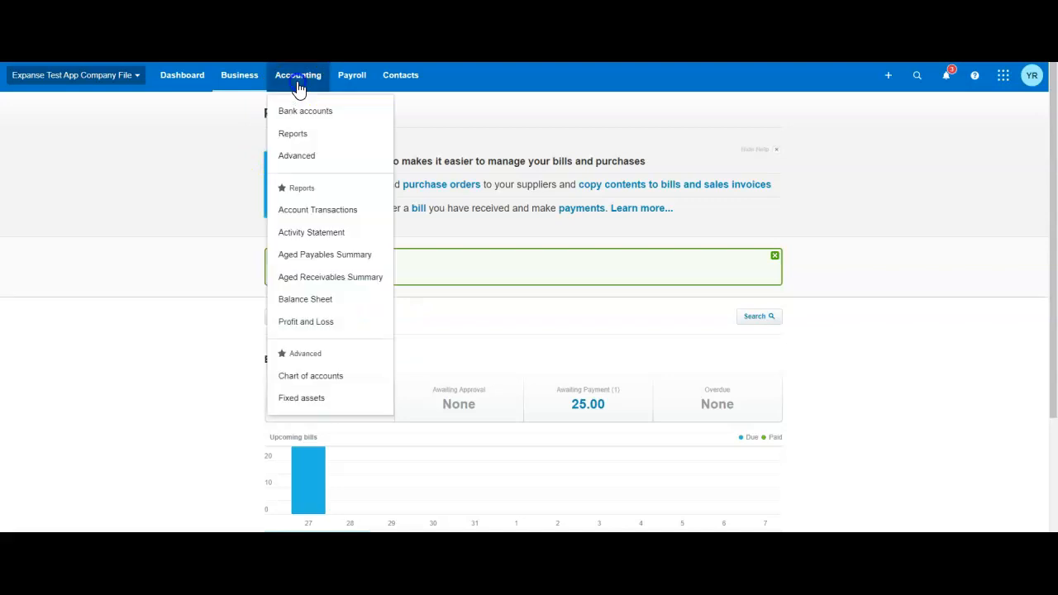
{"action": "left_click", "coordinate": [310, 376]}
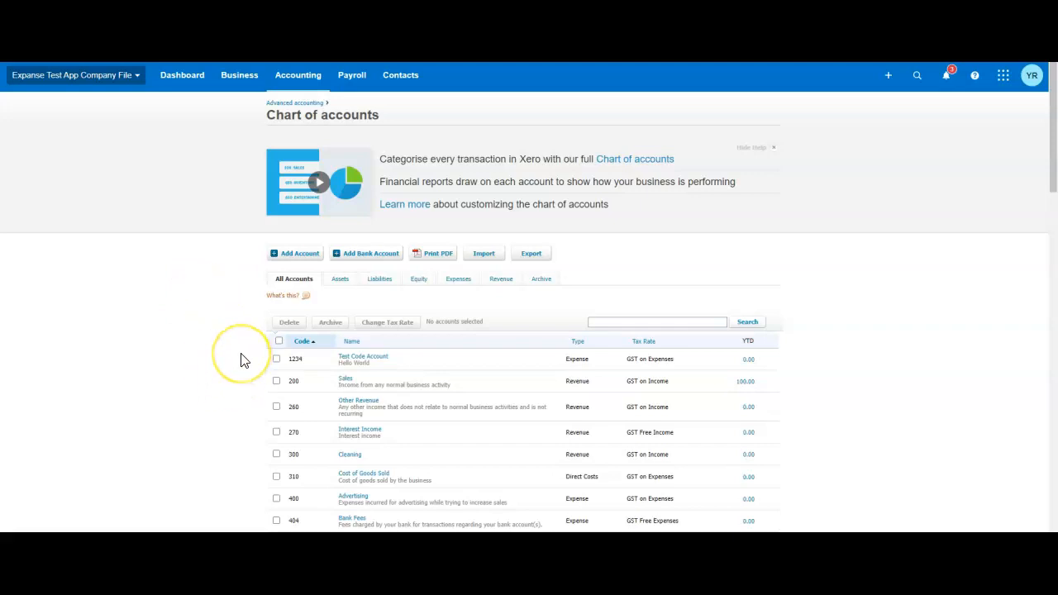
{"action": "scroll", "coordinate": [224, 304], "scroll_direction": "down", "scroll_amount": 10}
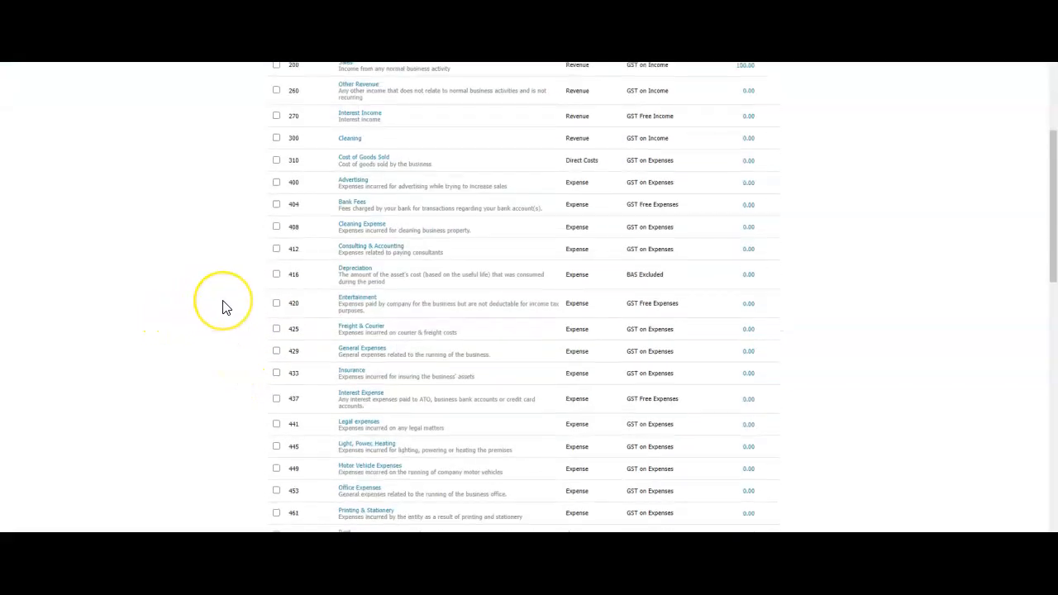
{"action": "scroll", "coordinate": [224, 306], "scroll_direction": "down", "scroll_amount": 15}
{"action": "scroll", "coordinate": [224, 306], "scroll_direction": "up", "scroll_amount": 2}
{"action": "scroll", "coordinate": [177, 237], "scroll_direction": "up", "scroll_amount": 3}
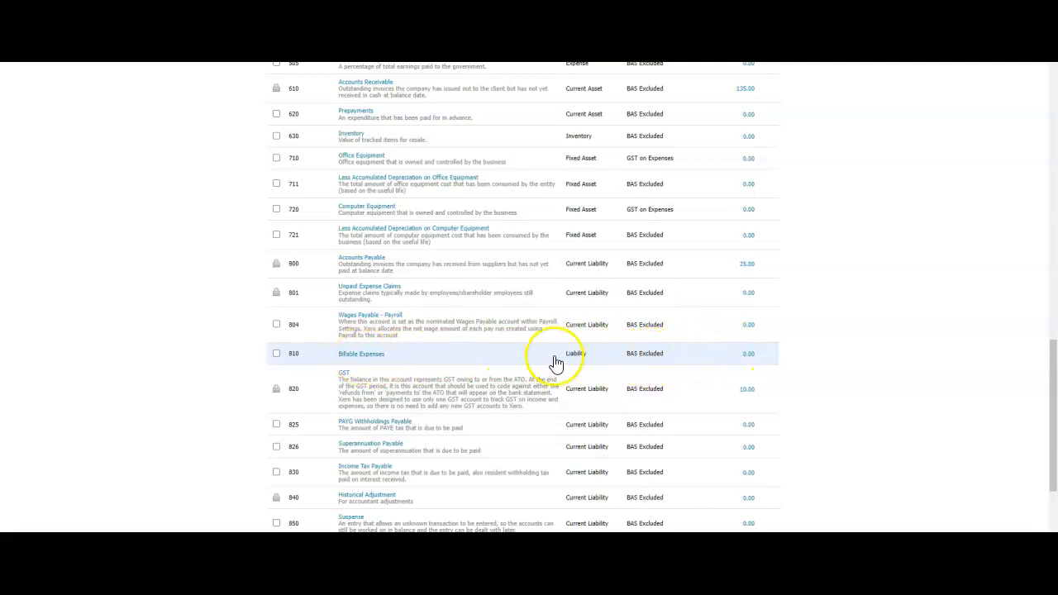
Review the account details of the 810 Billable Expenses liability account and save them.
{"action": "left_click", "coordinate": [369, 356]}
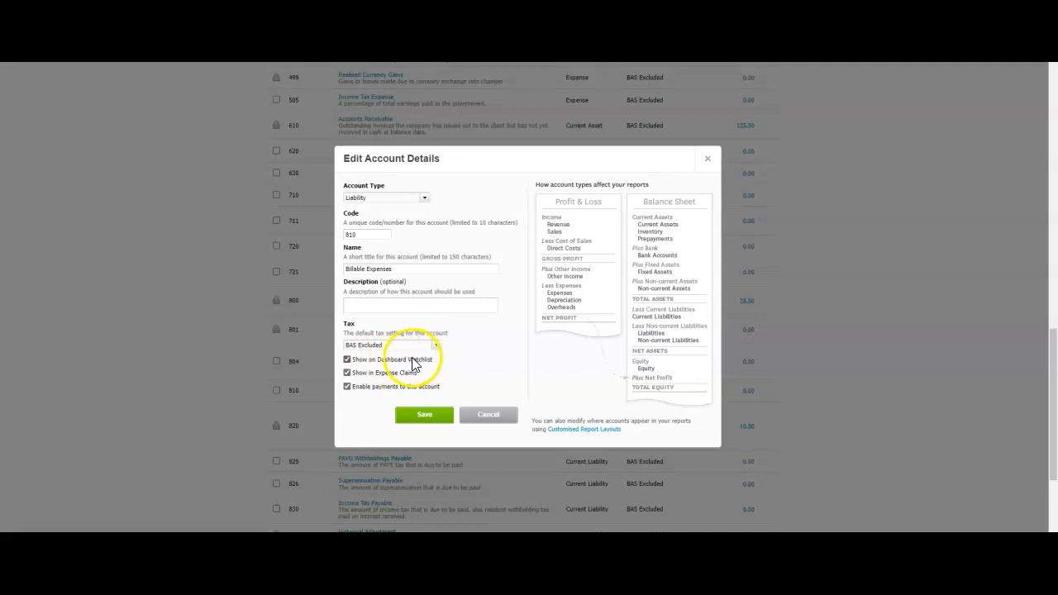
{"action": "left_click", "coordinate": [423, 415]}
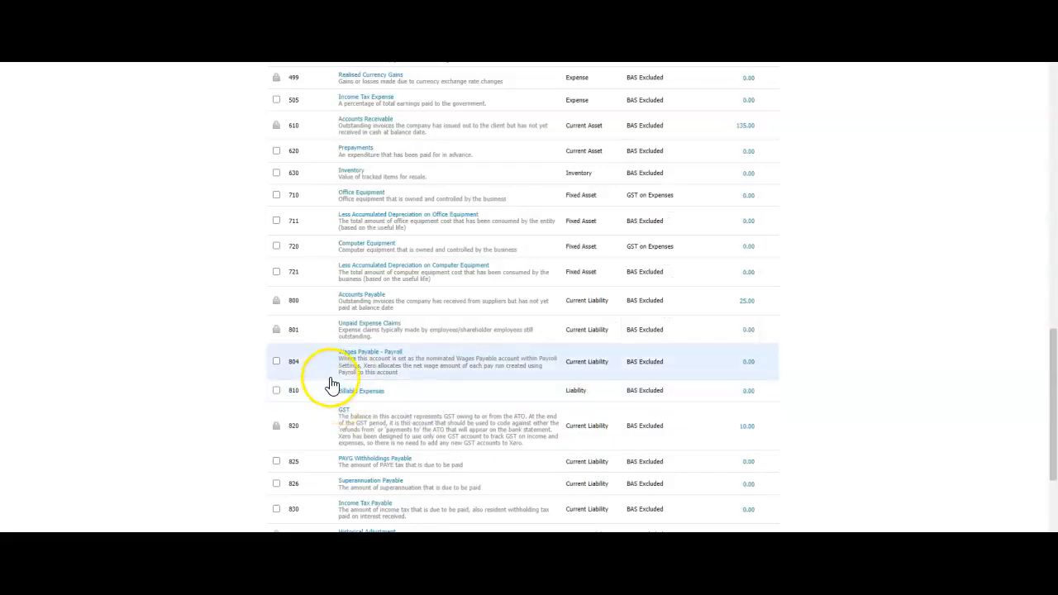
{"action": "scroll", "coordinate": [336, 385], "scroll_direction": "up", "scroll_amount": 10}
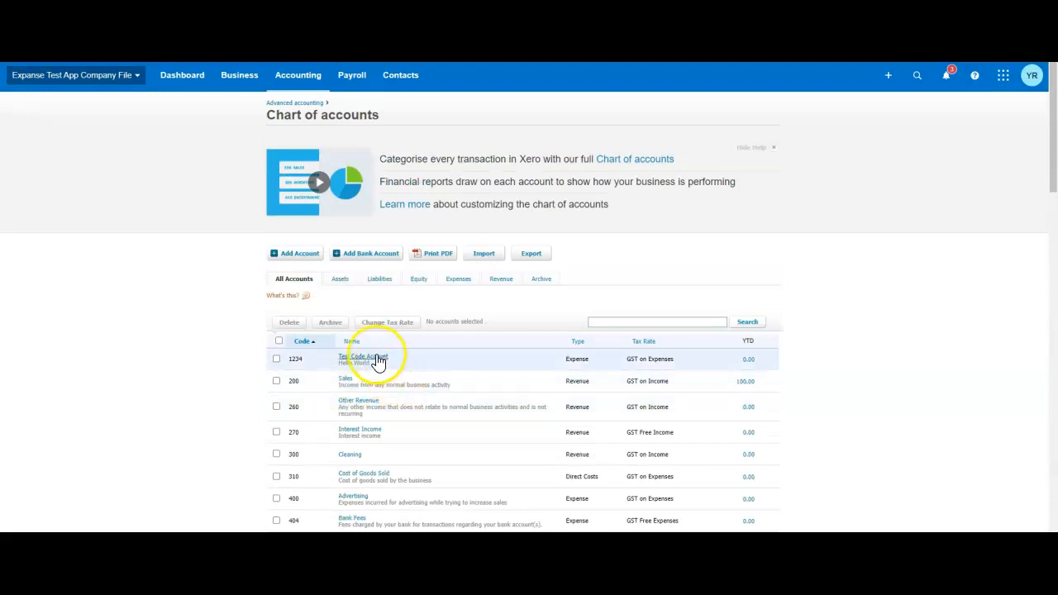
Create a new bill to pay with Dext as the supplier.
{"action": "left_click", "coordinate": [239, 74]}
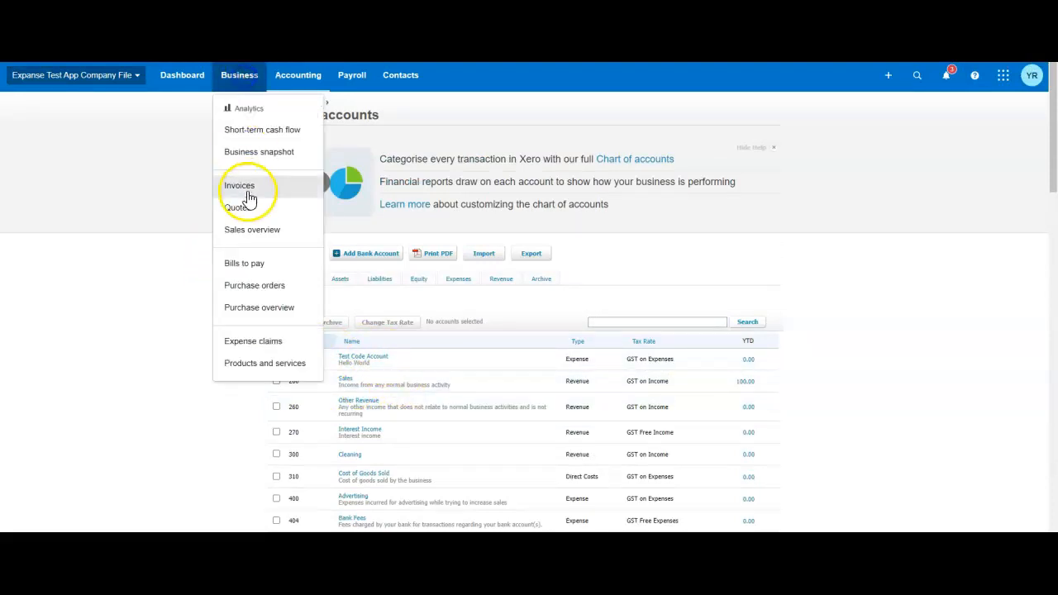
{"action": "left_click", "coordinate": [241, 262]}
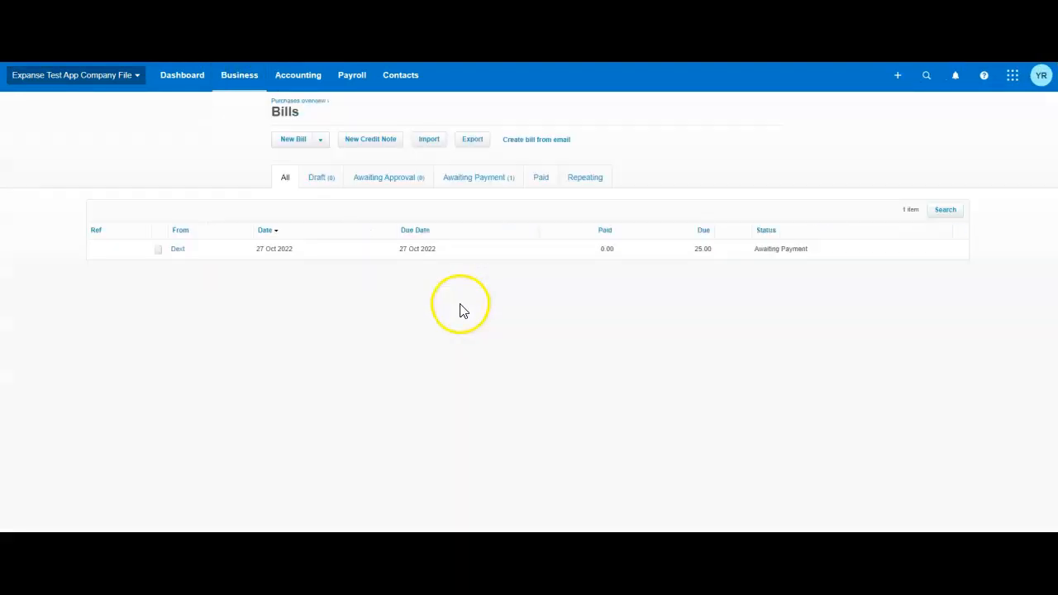
{"action": "left_click", "coordinate": [294, 146]}
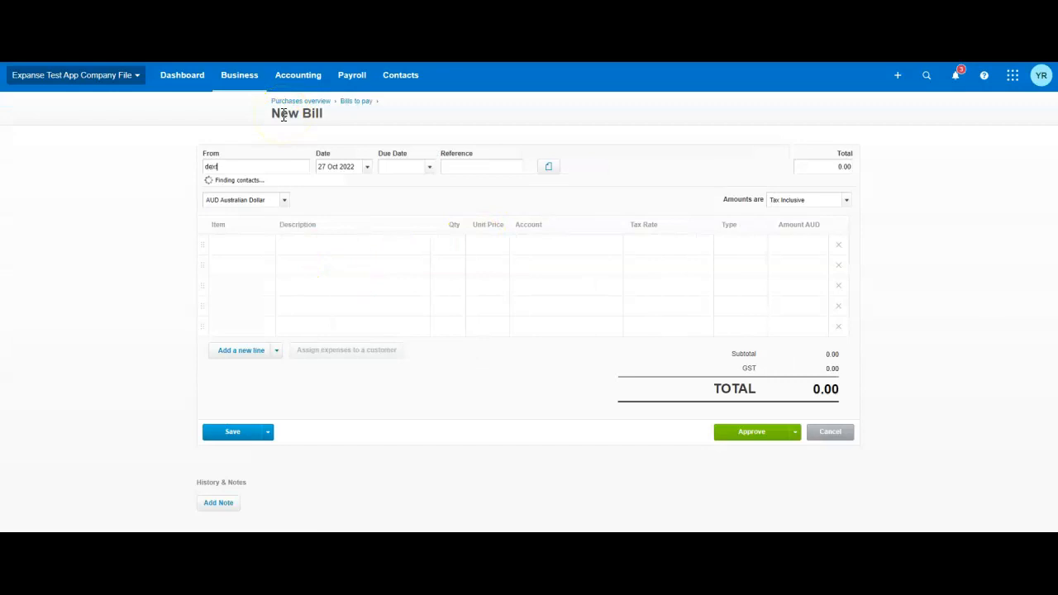
{"action": "type", "text": "dex"}
{"action": "left_click", "coordinate": [243, 190]}
Enter a bill line described as Subscriptions with quantity 1 and a unit price of 25.
{"action": "left_click", "coordinate": [306, 248]}
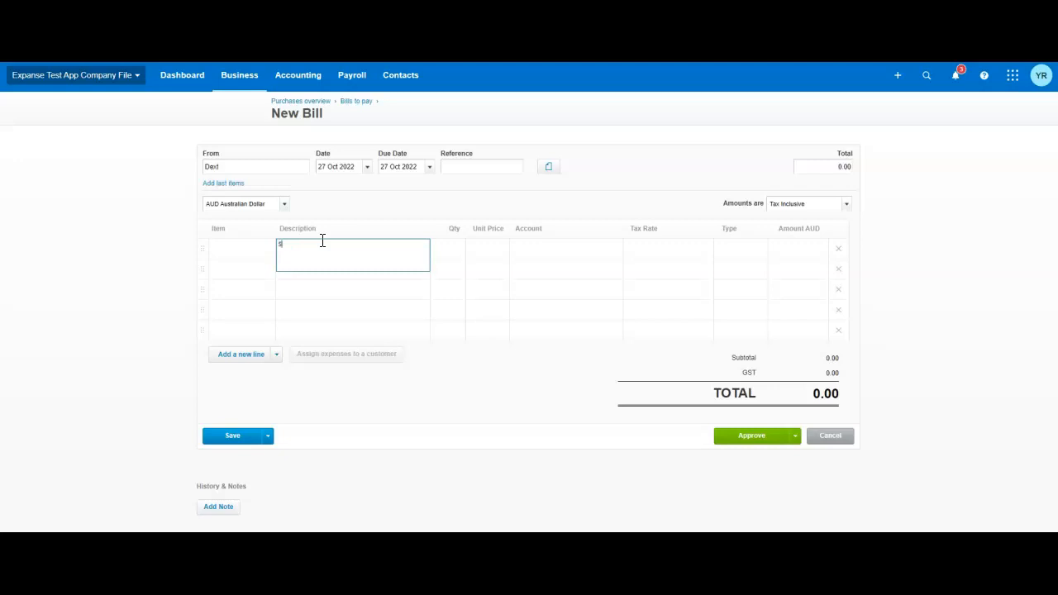
{"action": "key", "text": "Tab"}
{"action": "key", "text": "Tab"}
{"action": "type", "text": "25"}
{"action": "key", "text": "Tab"}
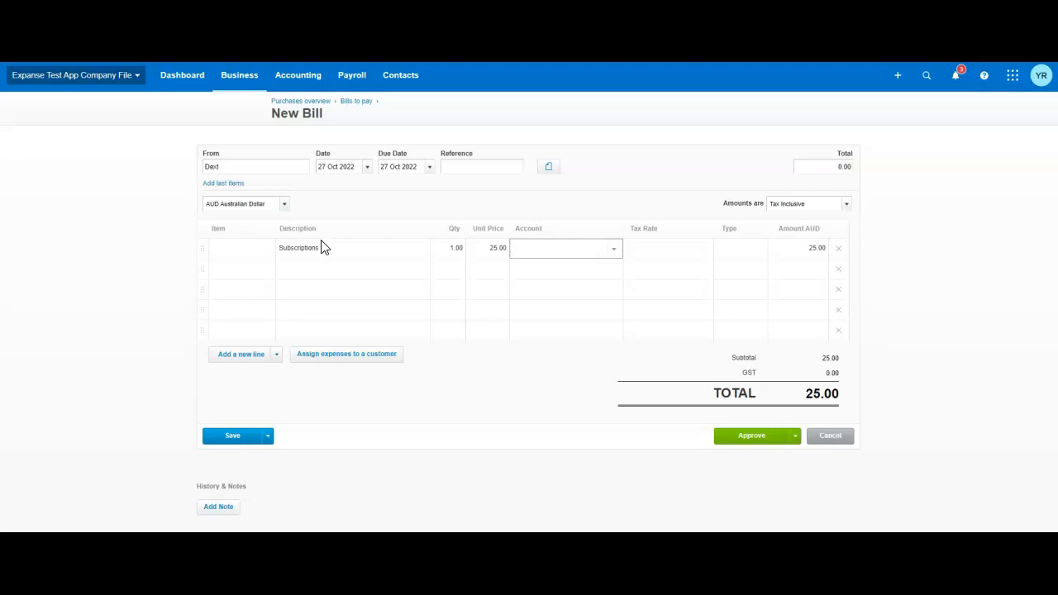
Code the Subscriptions line to 810 - Billable Expenses with the GST on Expenses tax rate.
{"action": "type", "text": "bil"}
{"action": "key", "text": "Down"}
{"action": "key", "text": "Tab"}
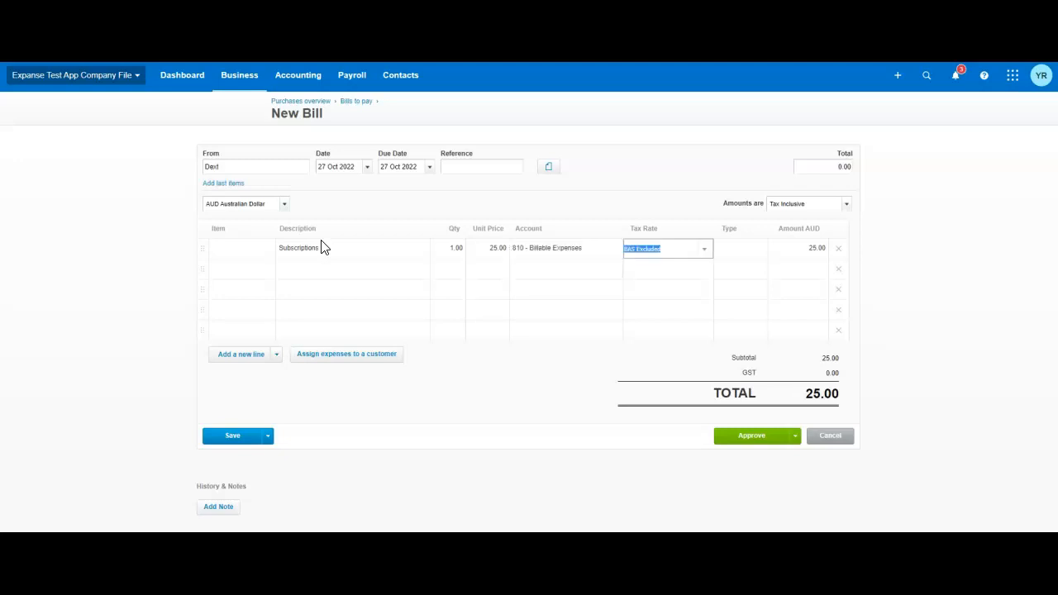
{"action": "left_click", "coordinate": [704, 250]}
{"action": "left_click", "coordinate": [669, 337]}
{"action": "key", "text": "Tab"}
{"action": "key", "text": "Tab"}
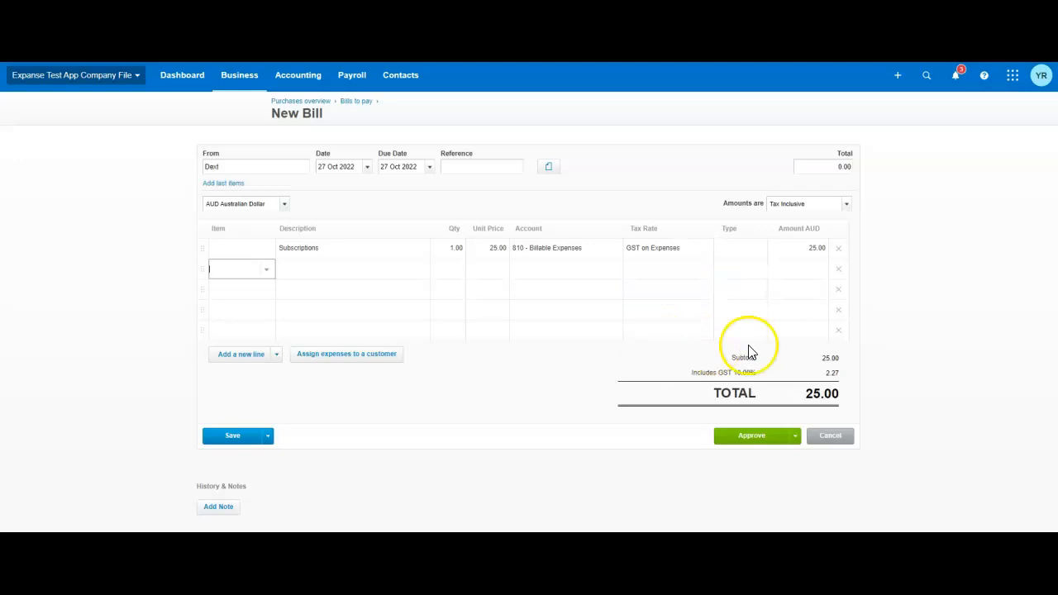
Open the bill's expense assignment and the customer choice for the Subscriptions line.
{"action": "left_click", "coordinate": [333, 360]}
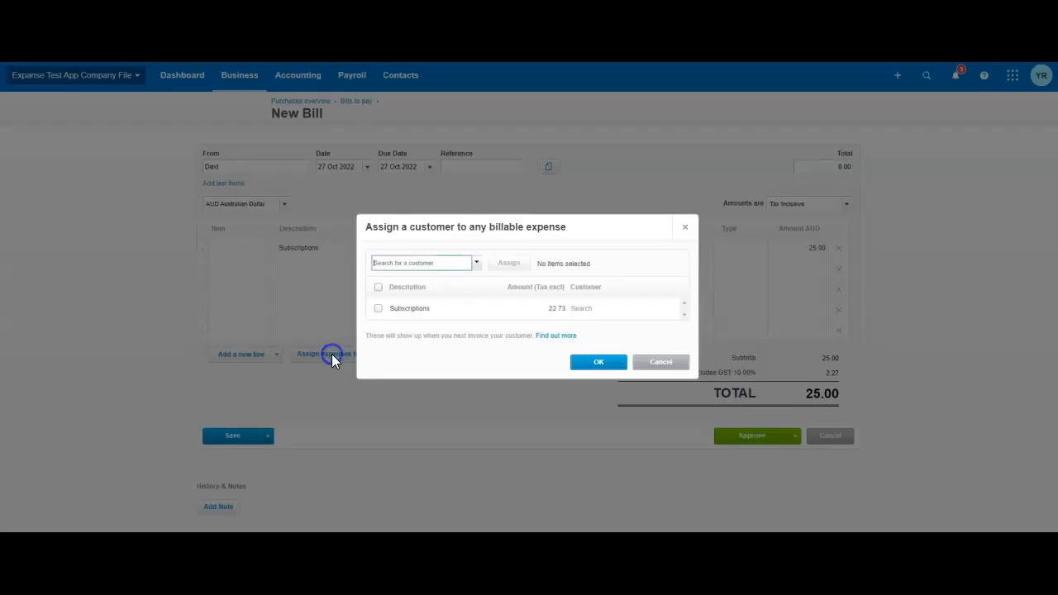
{"action": "left_click", "coordinate": [609, 315]}
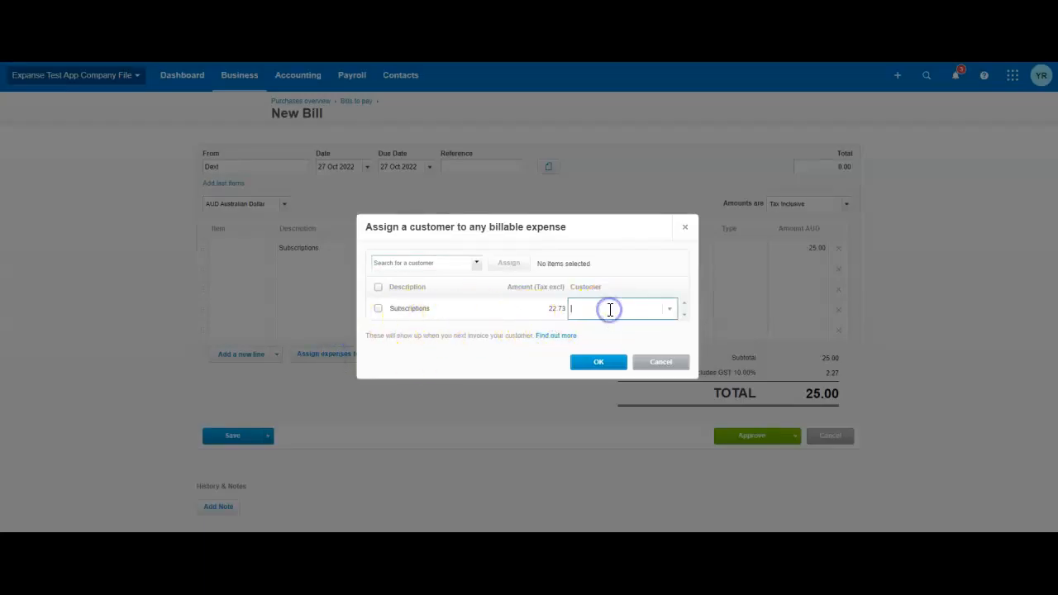
{"action": "left_click", "coordinate": [619, 308]}
{"action": "type", "text": "new"}
{"action": "key", "text": "BackSpace"}
{"action": "key", "text": "BackSpace"}
{"action": "key", "text": "BackSpace"}
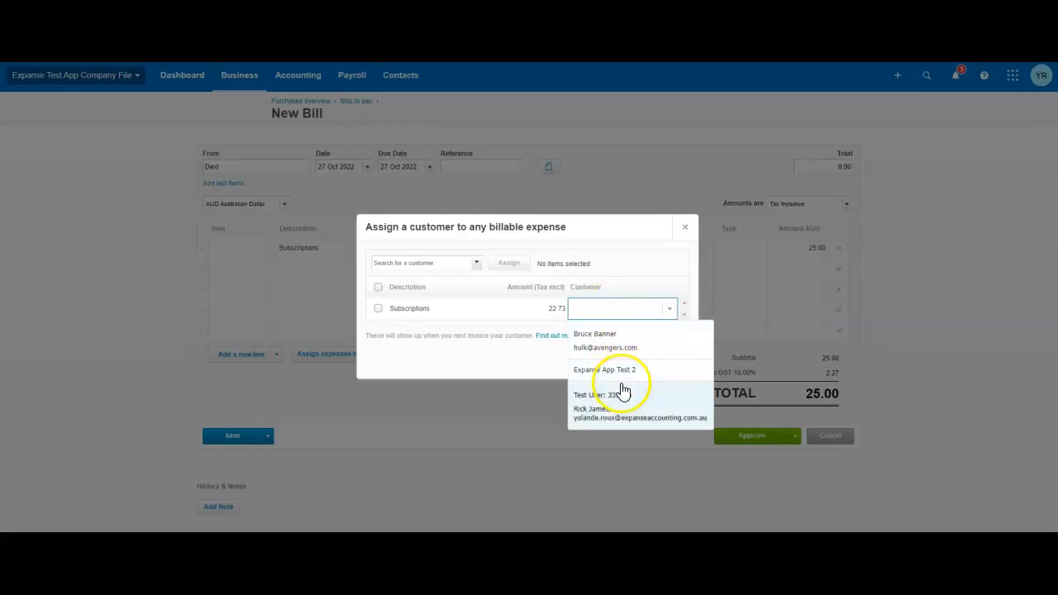
Assign the Subscriptions expense to TestCustomer and approve the bill.
{"action": "type", "text": "test"}
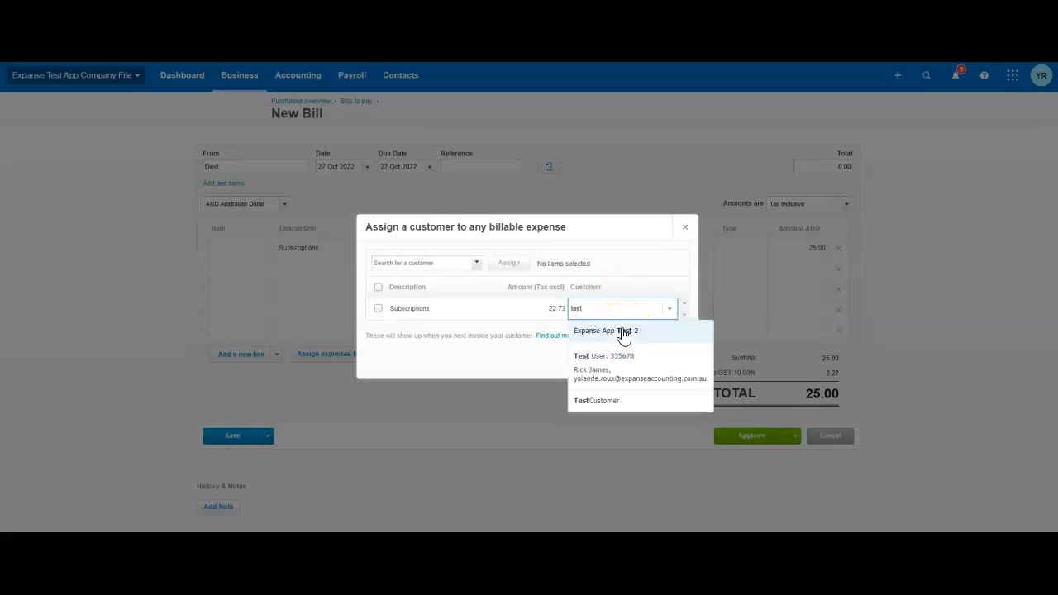
{"action": "left_click", "coordinate": [610, 403]}
{"action": "left_click", "coordinate": [378, 308]}
{"action": "left_click", "coordinate": [590, 363]}
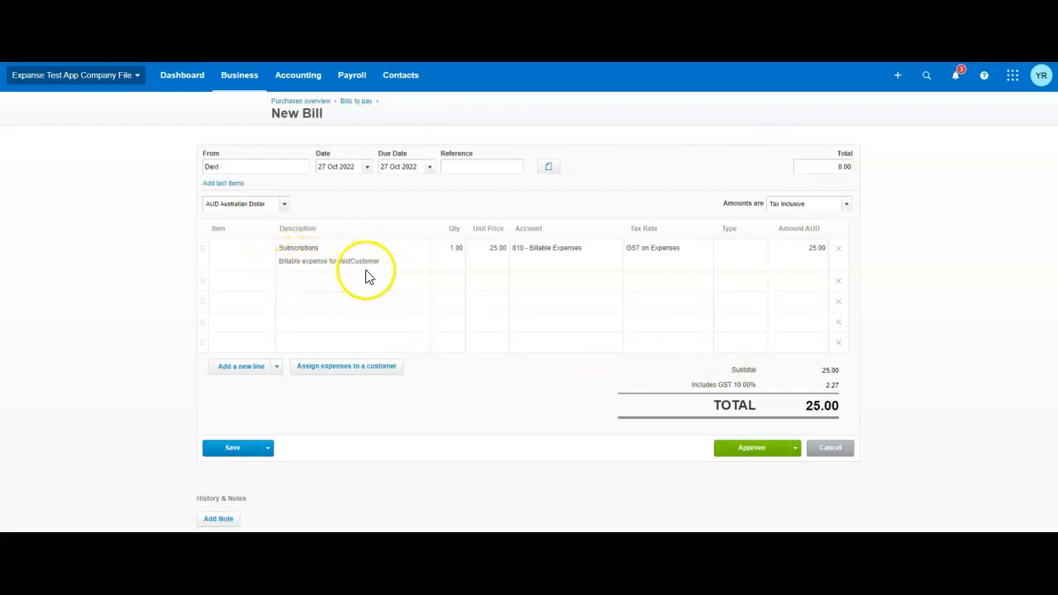
{"action": "left_click", "coordinate": [749, 450]}
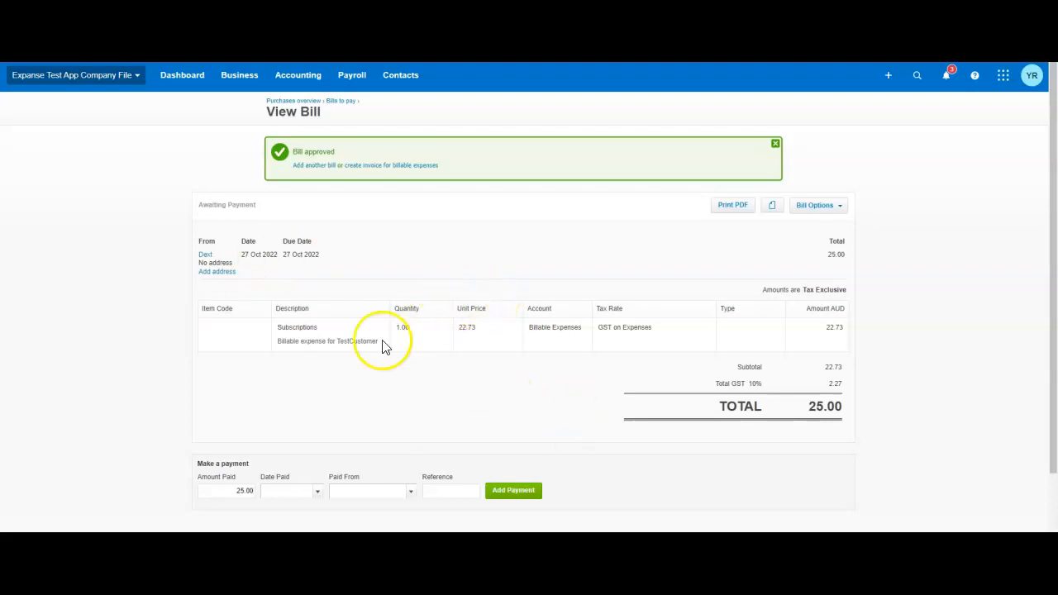
Create a new sales invoice addressed to TestCustomer.
{"action": "left_click", "coordinate": [239, 77]}
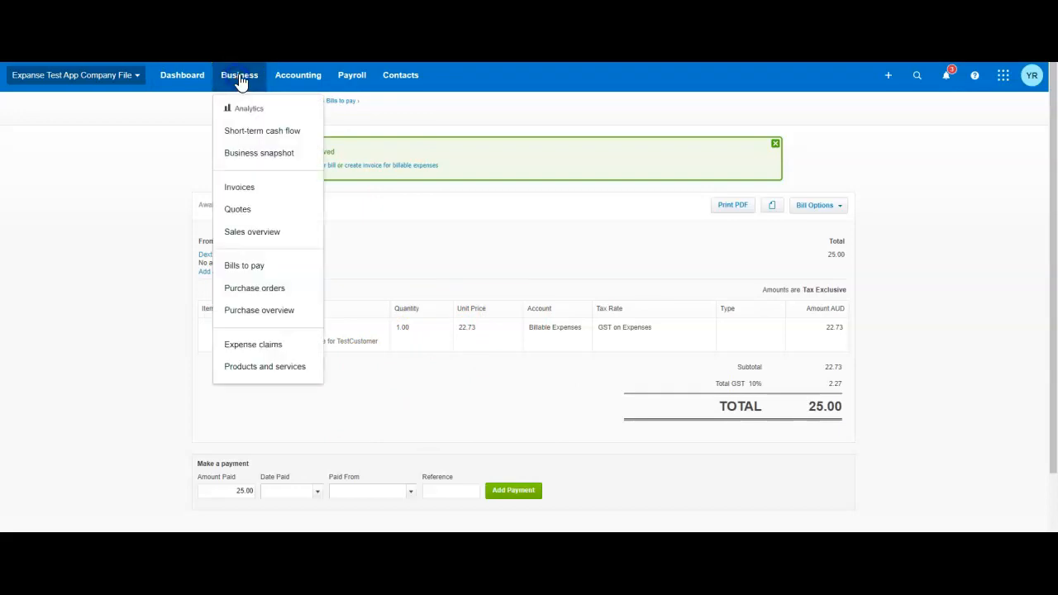
{"action": "left_click", "coordinate": [241, 189]}
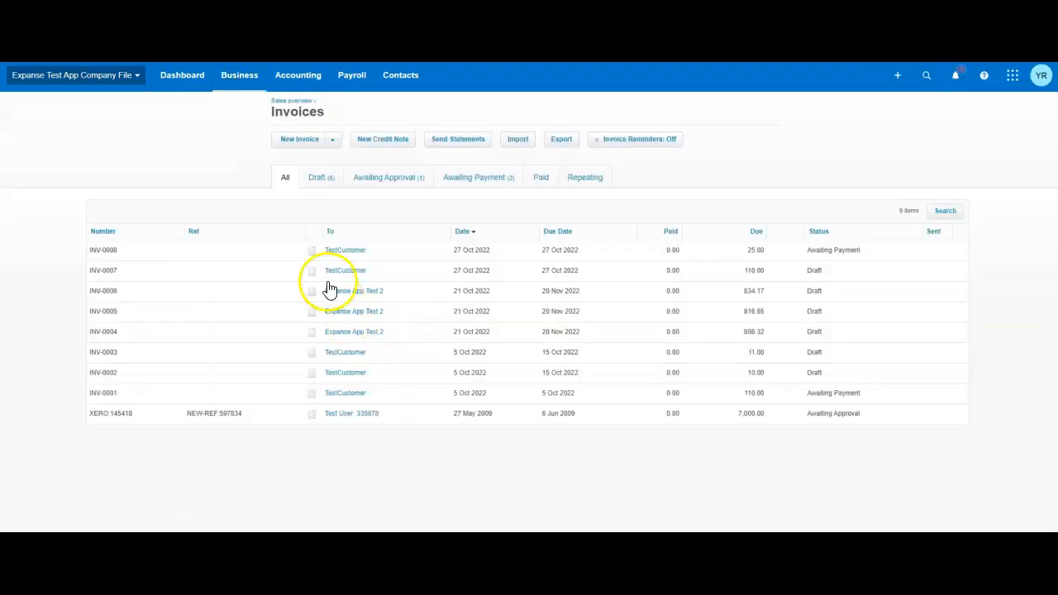
{"action": "left_click", "coordinate": [300, 142]}
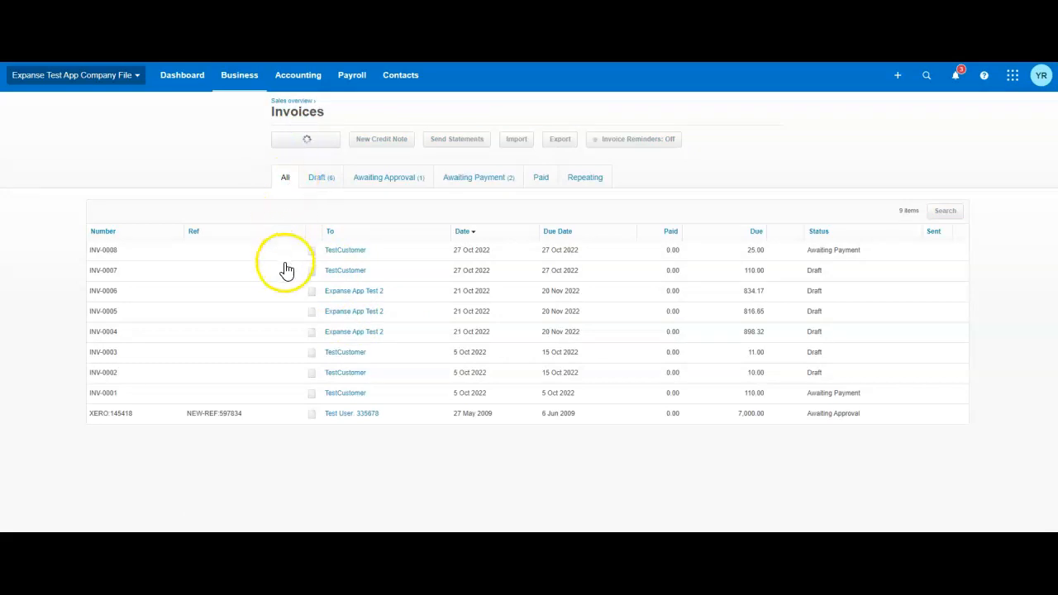
{"action": "left_click", "coordinate": [267, 205]}
{"action": "type", "text": "test"}
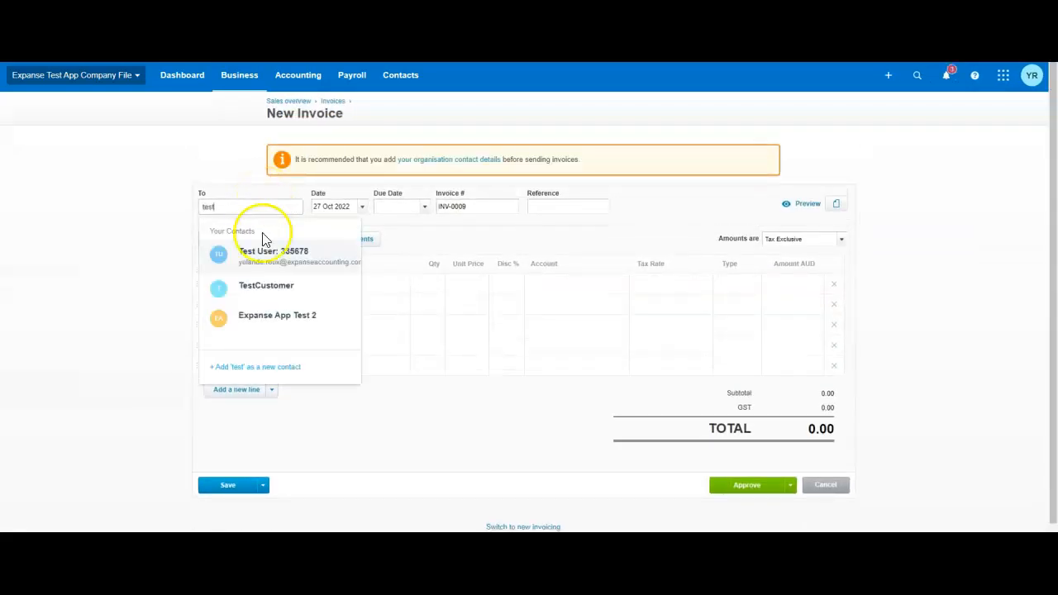
{"action": "left_click", "coordinate": [263, 291]}
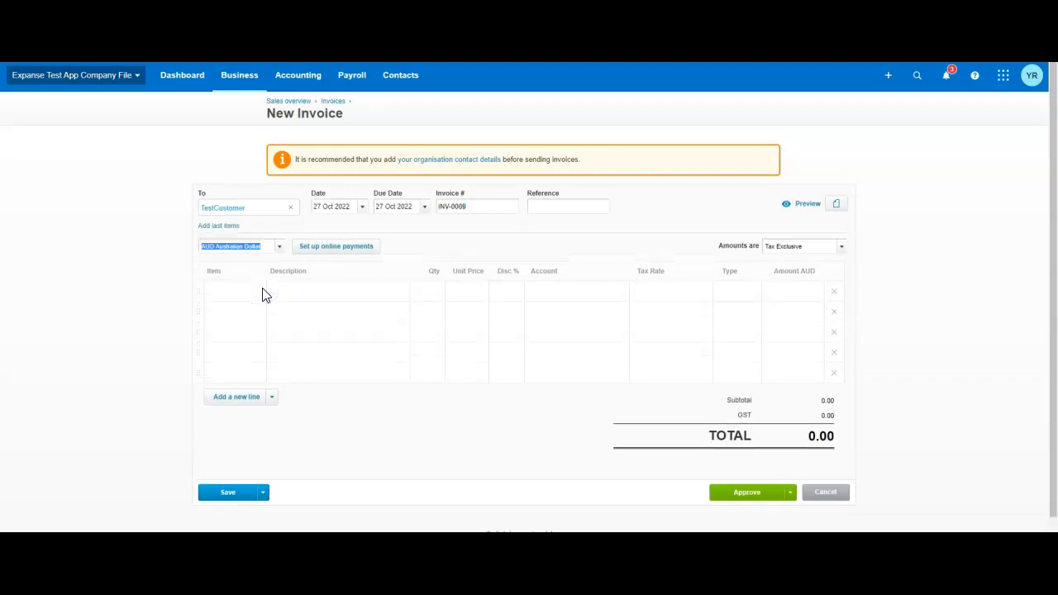
Clear the invoice's contact and select TestCustomer again.
{"action": "left_click", "coordinate": [290, 207]}
{"action": "type", "text": "test"}
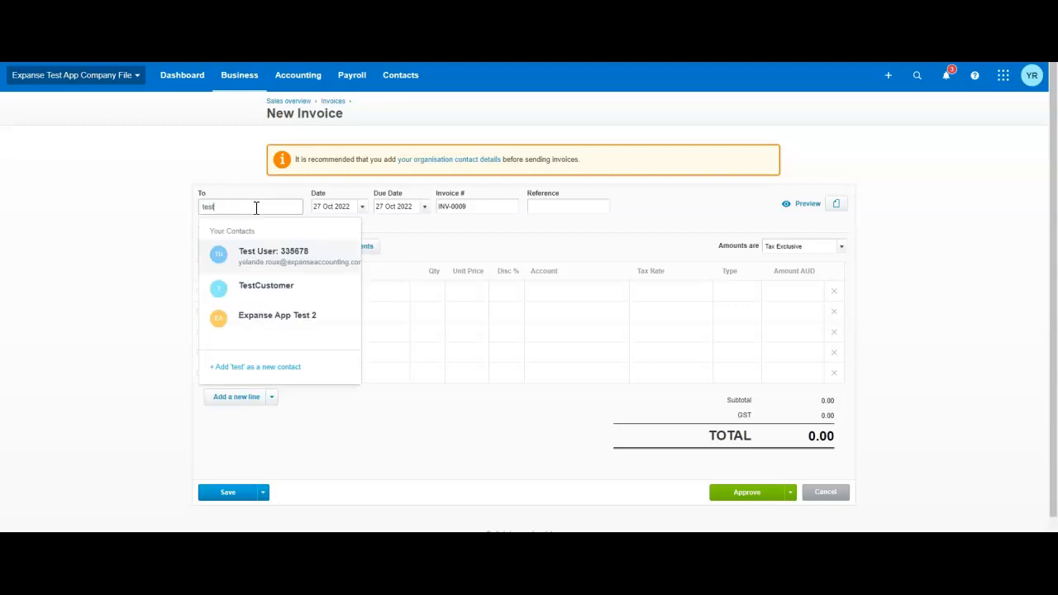
{"action": "left_click", "coordinate": [262, 289]}
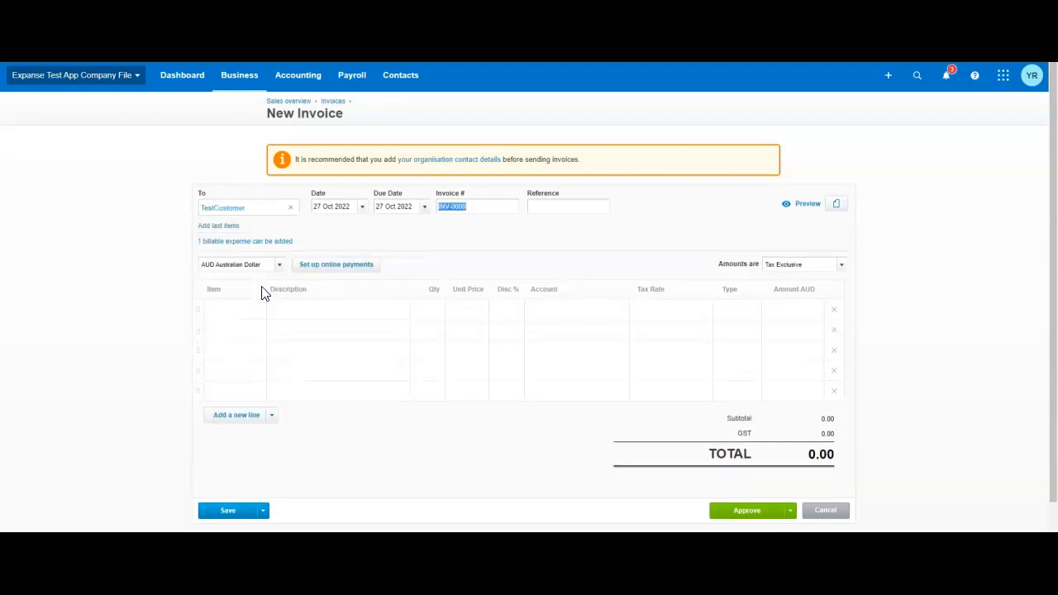
Add the customer's billable Subscriptions expense dated 27 Oct 2022 to the invoice as an item.
{"action": "left_click", "coordinate": [233, 242]}
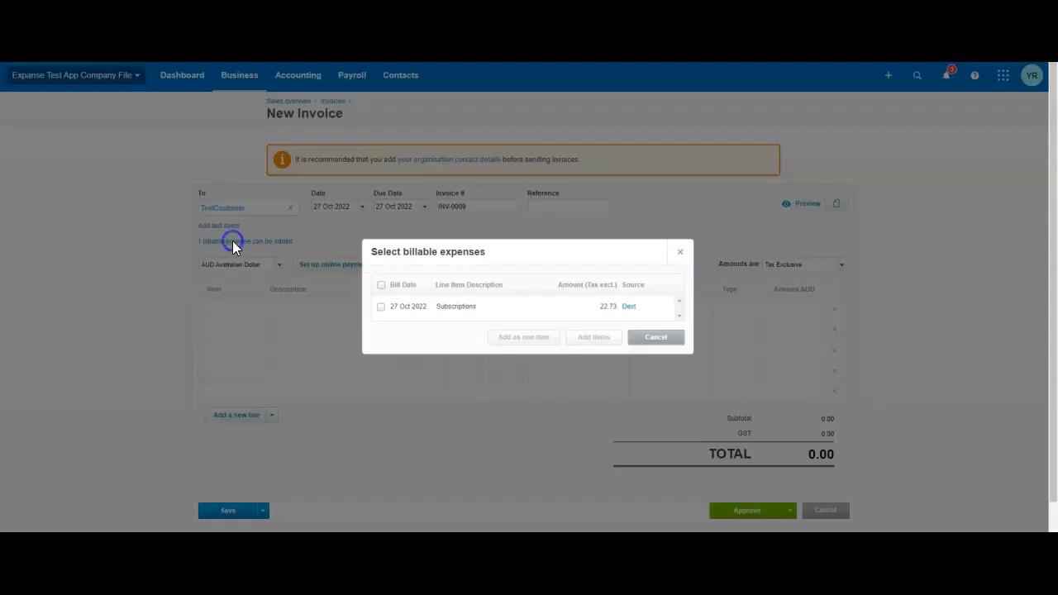
{"action": "left_click", "coordinate": [381, 308]}
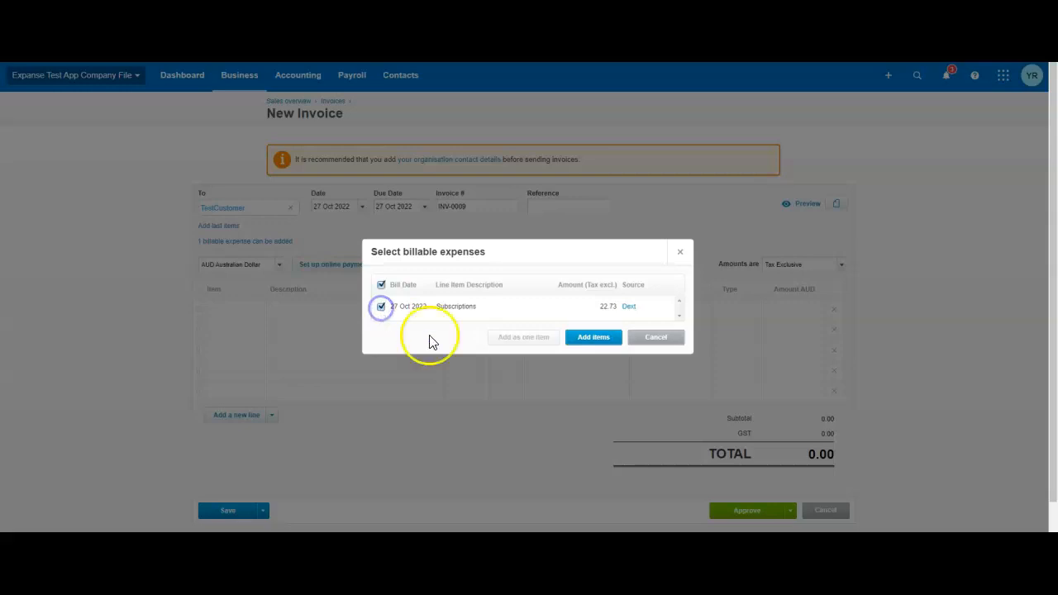
{"action": "left_click", "coordinate": [587, 337]}
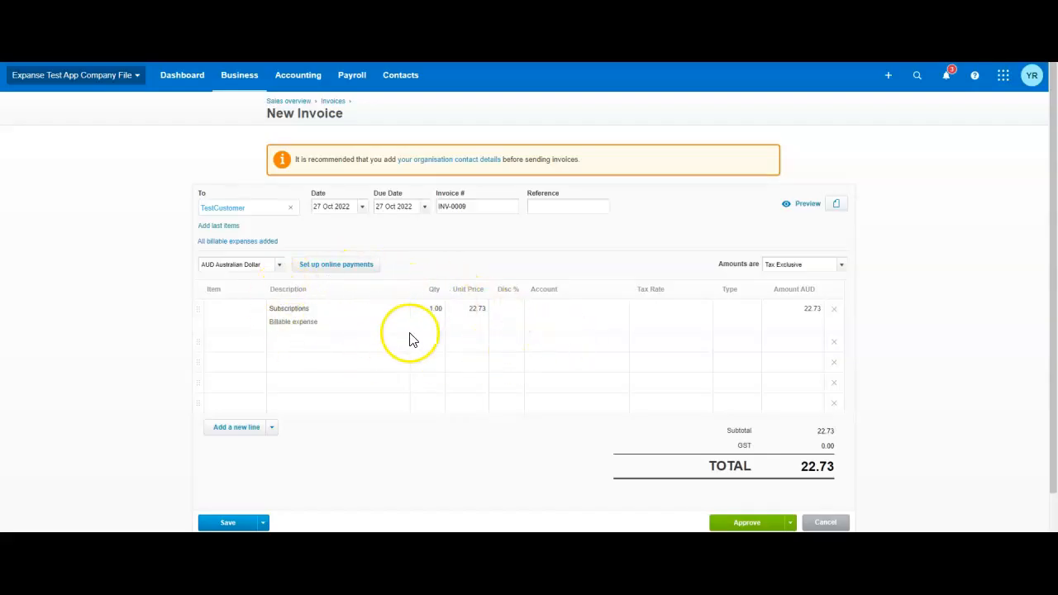
Code the invoice's Subscriptions line to 810 - Billable Expenses with the GST on Income tax rate.
{"action": "left_click", "coordinate": [536, 317]}
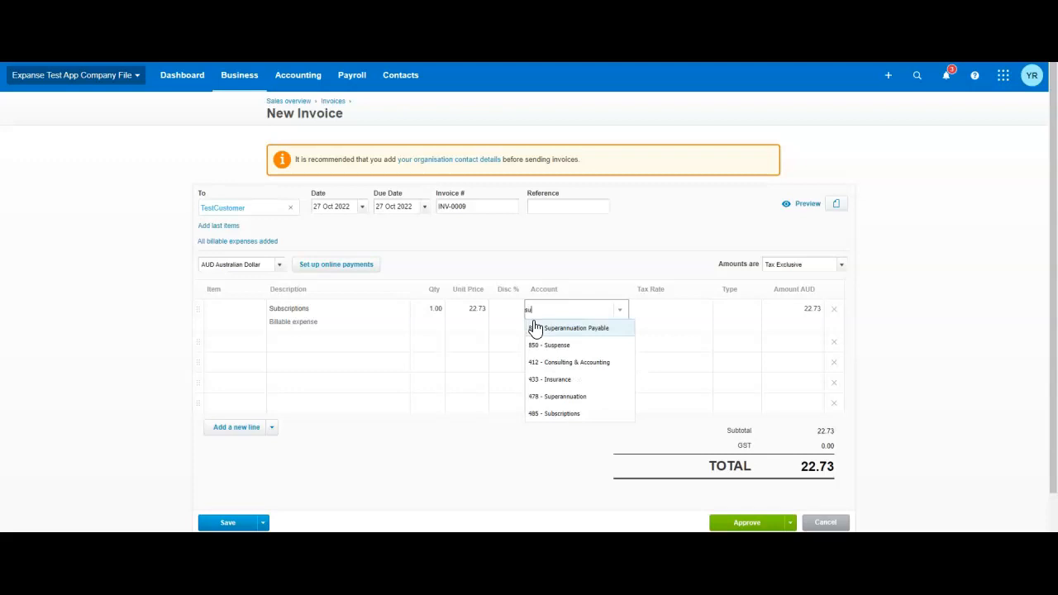
{"action": "type", "text": "bil"}
{"action": "left_click", "coordinate": [550, 345]}
{"action": "left_click", "coordinate": [665, 306]}
{"action": "left_click", "coordinate": [702, 310]}
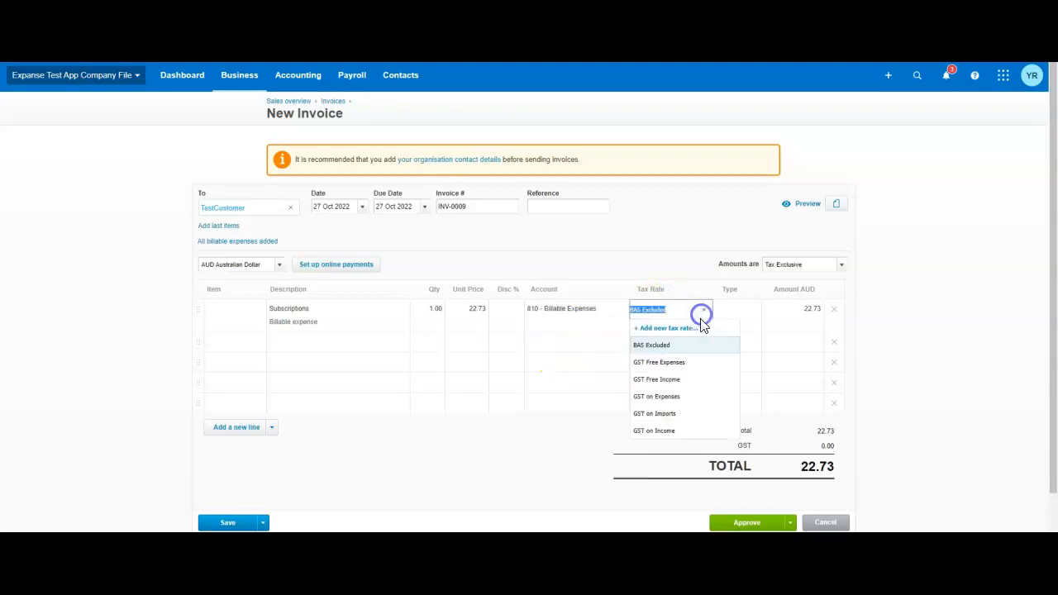
{"action": "left_click", "coordinate": [679, 429]}
{"action": "left_click", "coordinate": [904, 438]}
{"action": "left_click", "coordinate": [830, 469]}
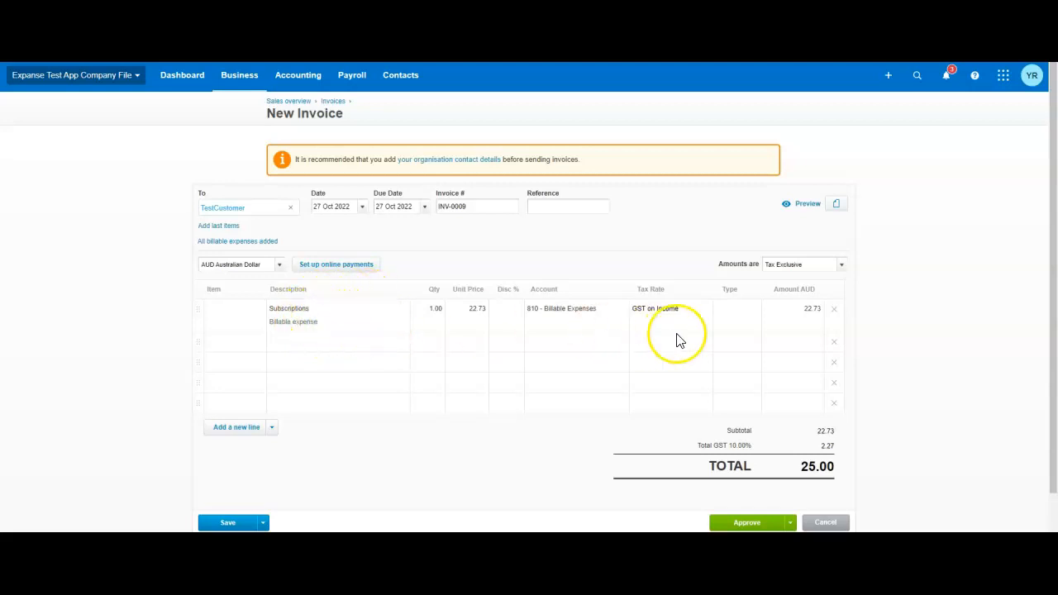
Set the invoice amounts to Tax Inclusive.
{"action": "left_click", "coordinate": [841, 269]}
{"action": "left_click", "coordinate": [802, 297]}
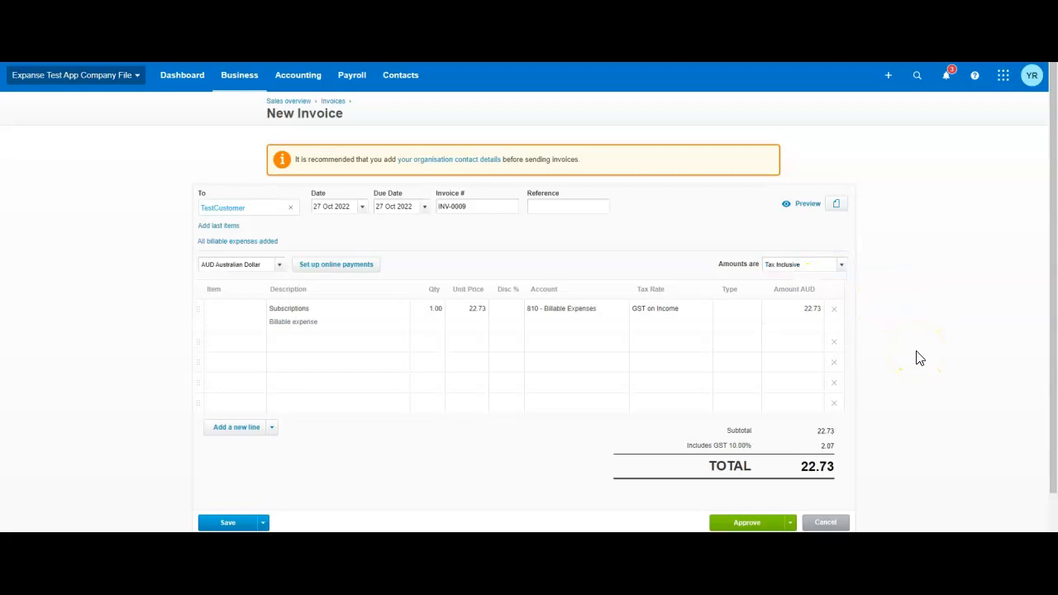
{"action": "left_click", "coordinate": [947, 364]}
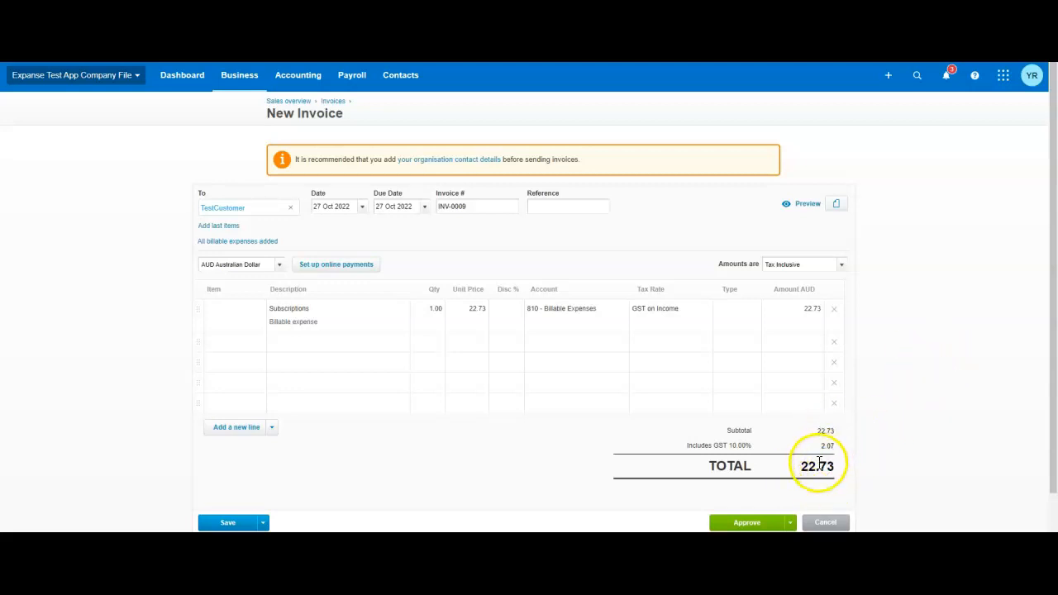
Set the invoice amounts to Tax Exclusive and add $25.00 on a second line of the Subscriptions item's description.
{"action": "left_click", "coordinate": [841, 265]}
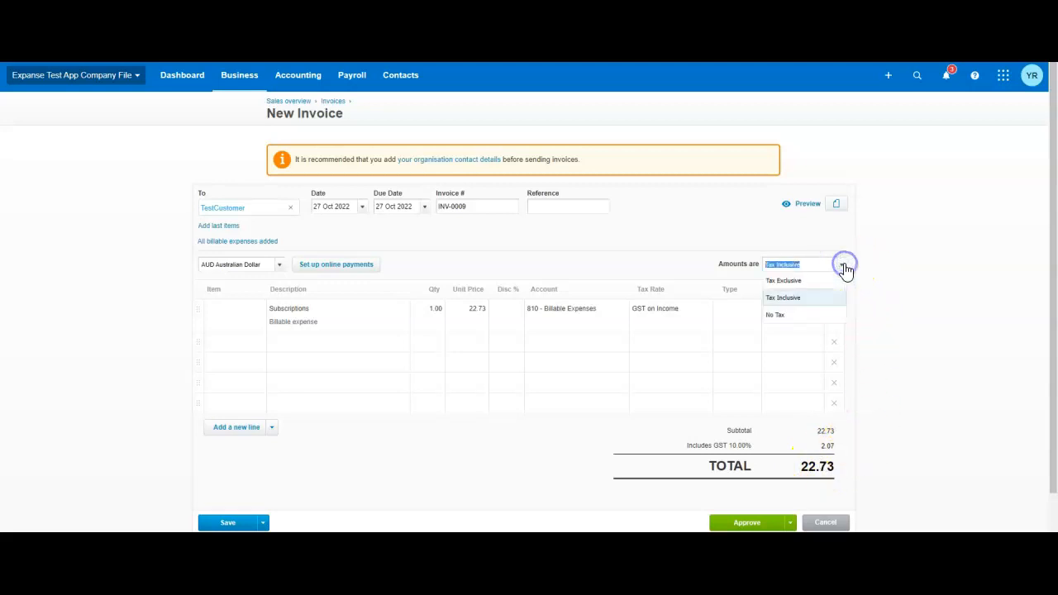
{"action": "left_click", "coordinate": [823, 283]}
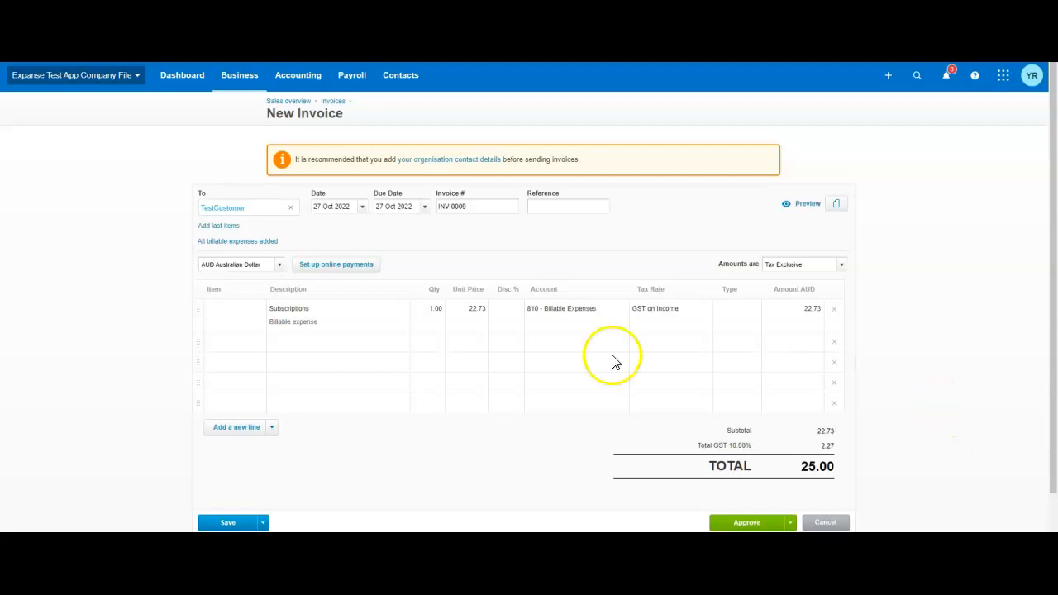
{"action": "left_click", "coordinate": [388, 320]}
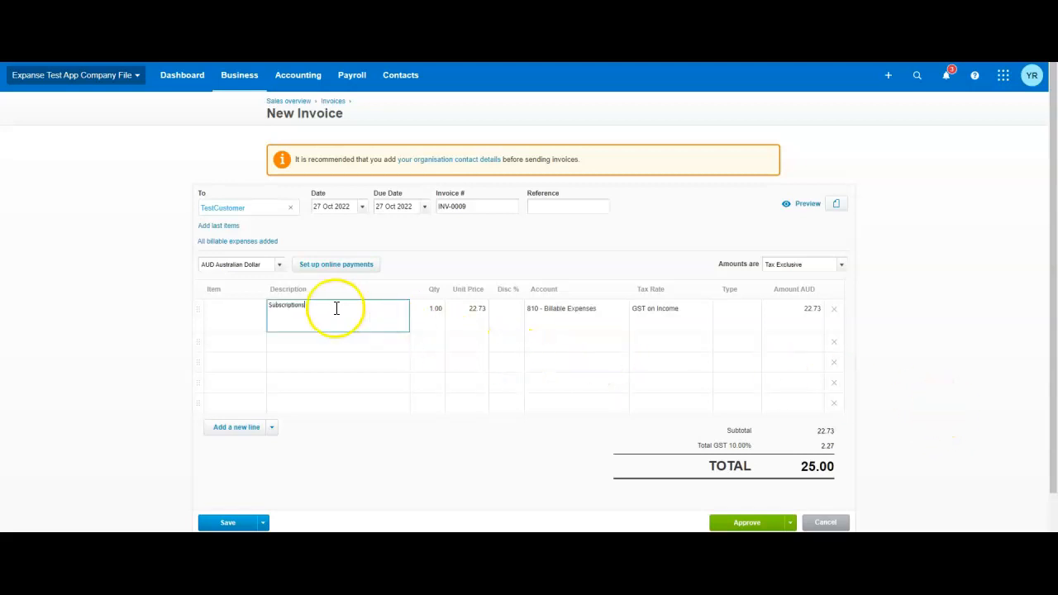
{"action": "left_click", "coordinate": [916, 300]}
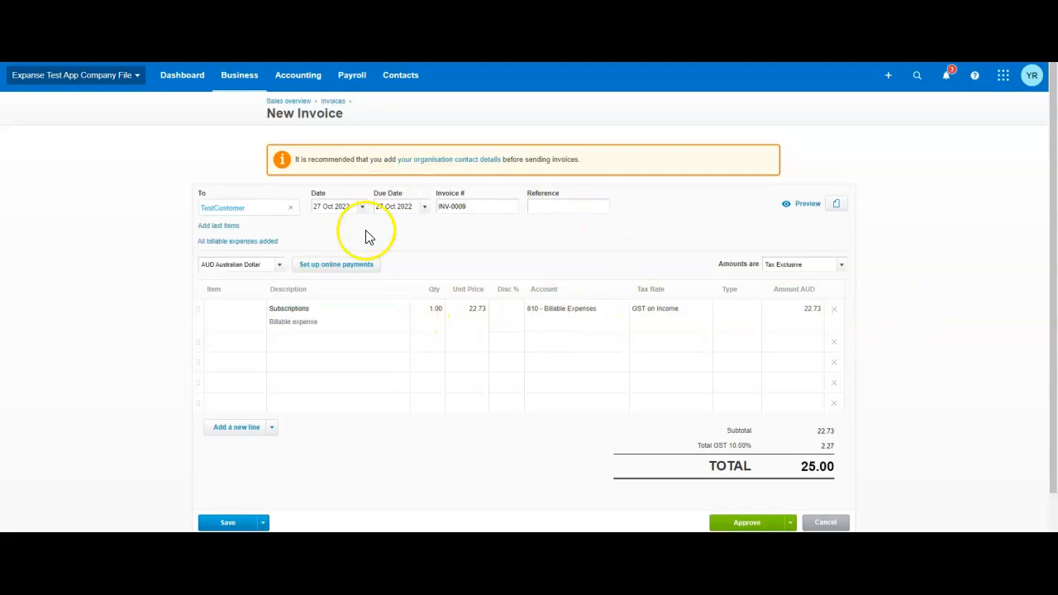
{"action": "left_click", "coordinate": [357, 306]}
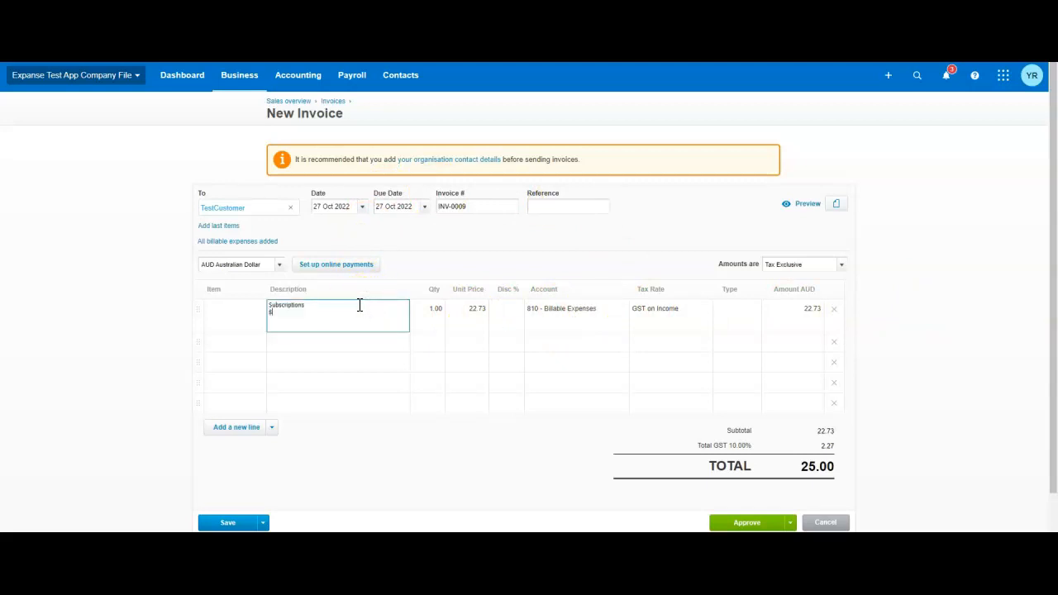
{"action": "left_click", "coordinate": [976, 325]}
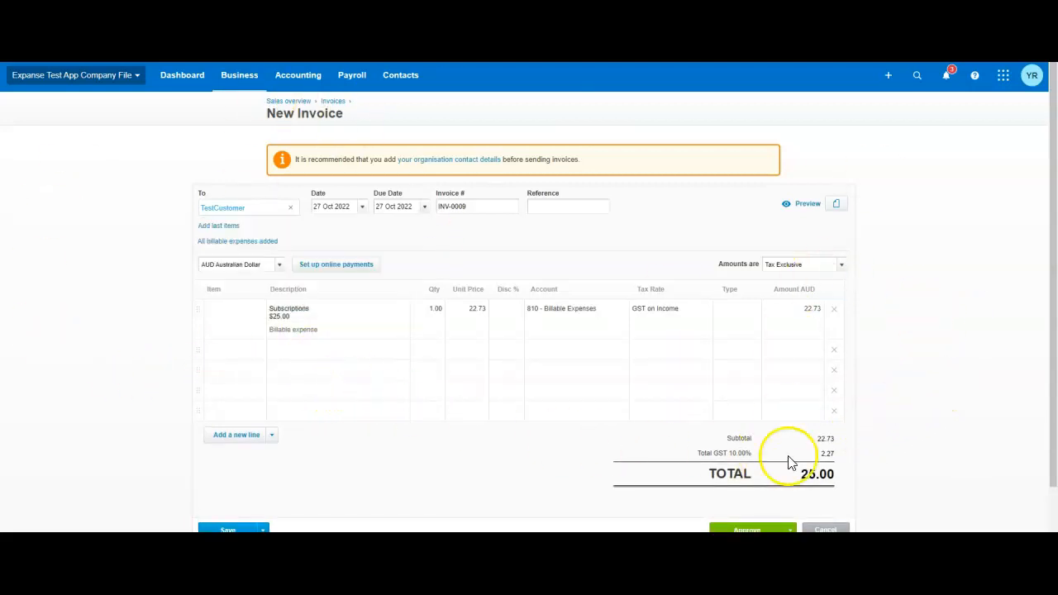
Check the total of invoice INV-0009 and approve the invoice.
{"action": "left_click_drag", "start_coordinate": [836, 475], "coordinate": [813, 474]}
{"action": "scroll", "coordinate": [391, 371], "scroll_direction": "down", "scroll_amount": 1}
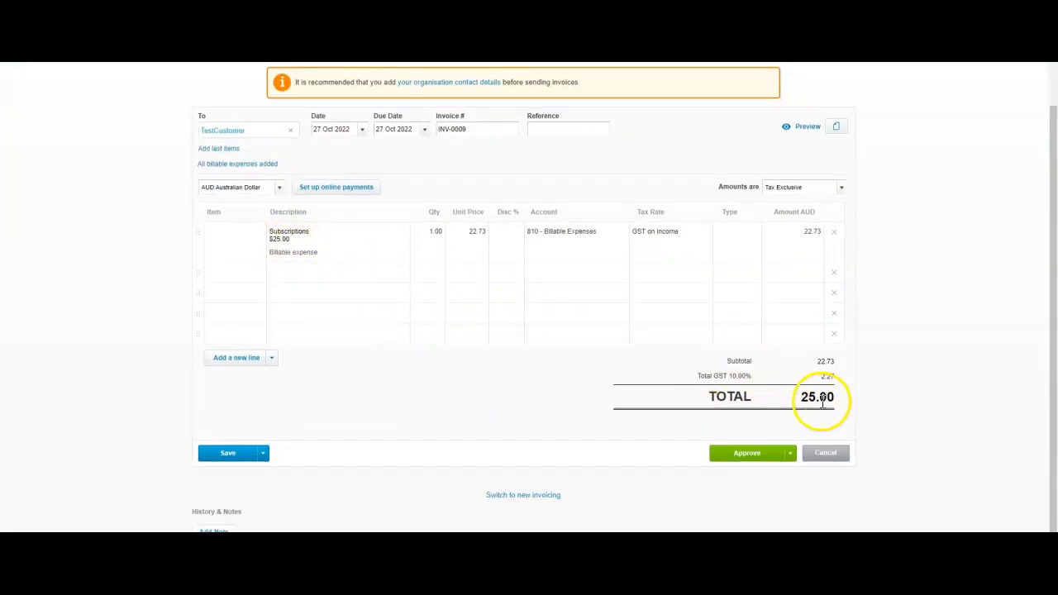
{"action": "left_click", "coordinate": [734, 454]}
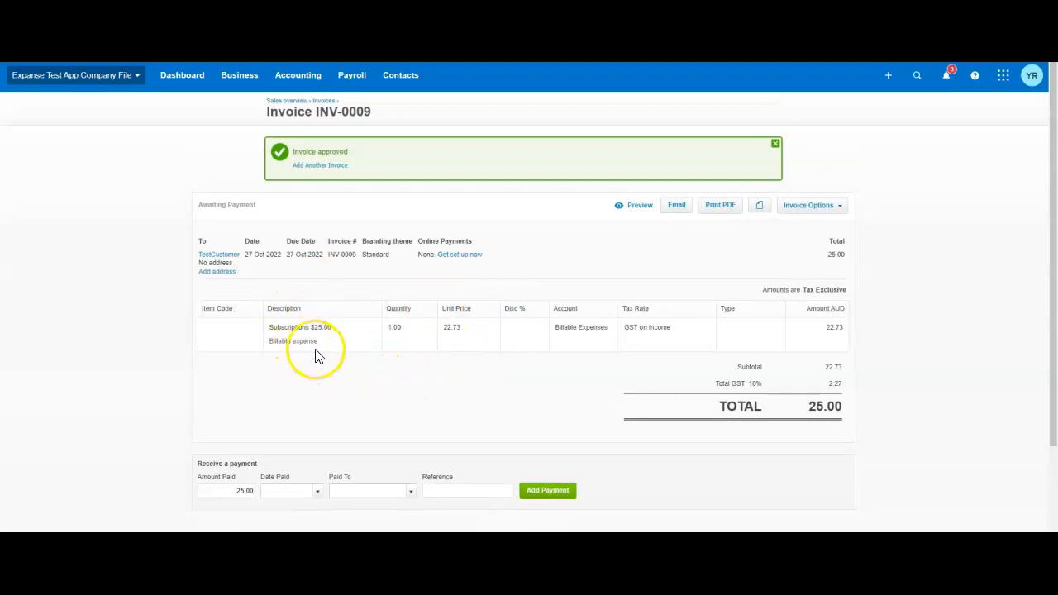
Open this month's Billable Expenses (810) transactions from the dashboard's account watchlist and compare the supplier bills with invoices INV-0009 and INV-0008.
{"action": "left_click", "coordinate": [184, 79]}
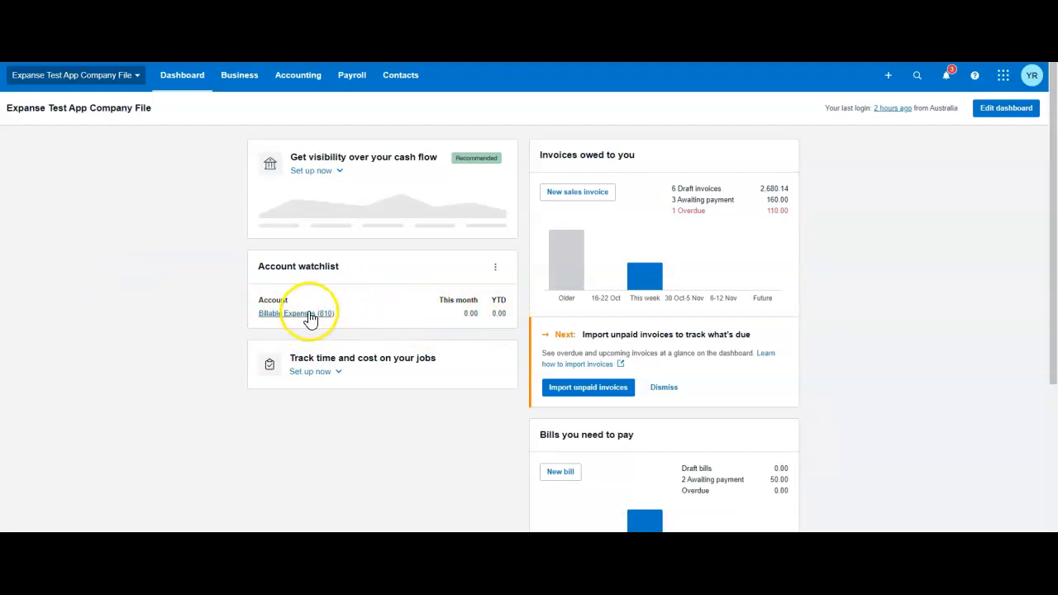
{"action": "left_click", "coordinate": [470, 316]}
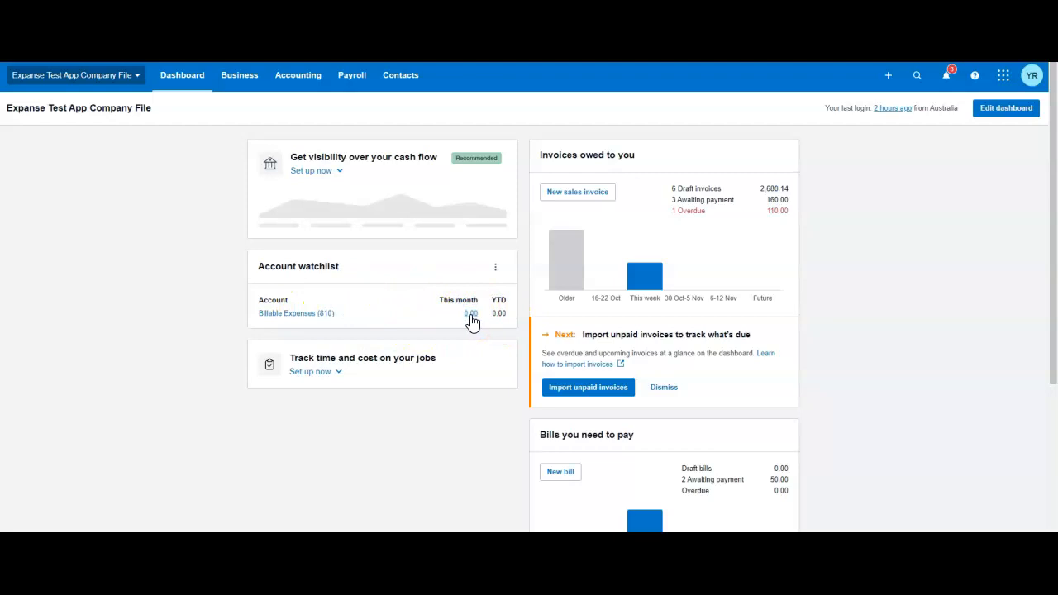
{"action": "scroll", "coordinate": [483, 355], "scroll_direction": "down", "scroll_amount": 2}
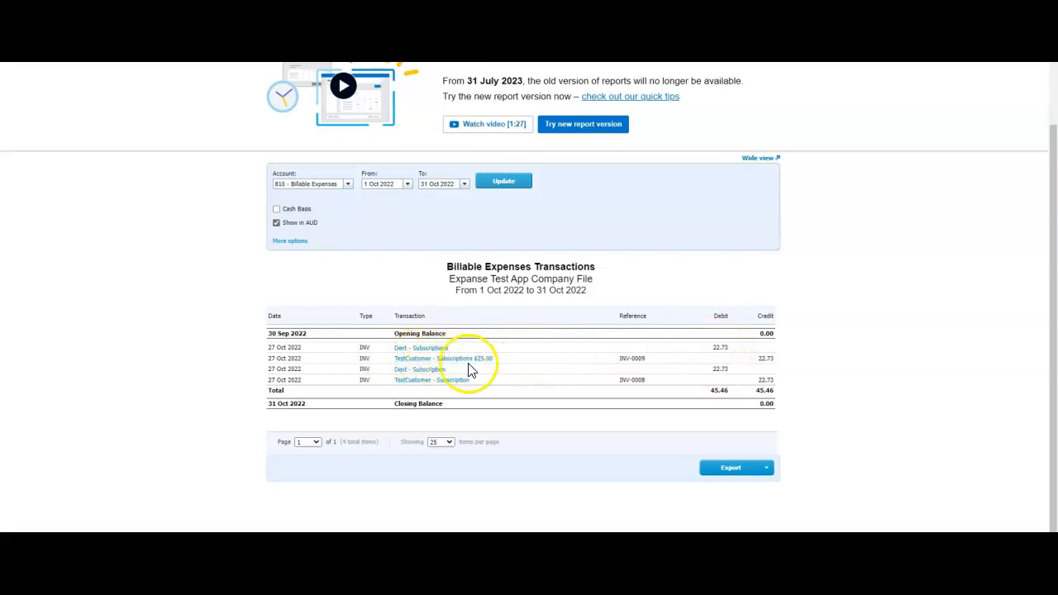
{"action": "left_click_drag", "start_coordinate": [649, 365], "coordinate": [616, 359]}
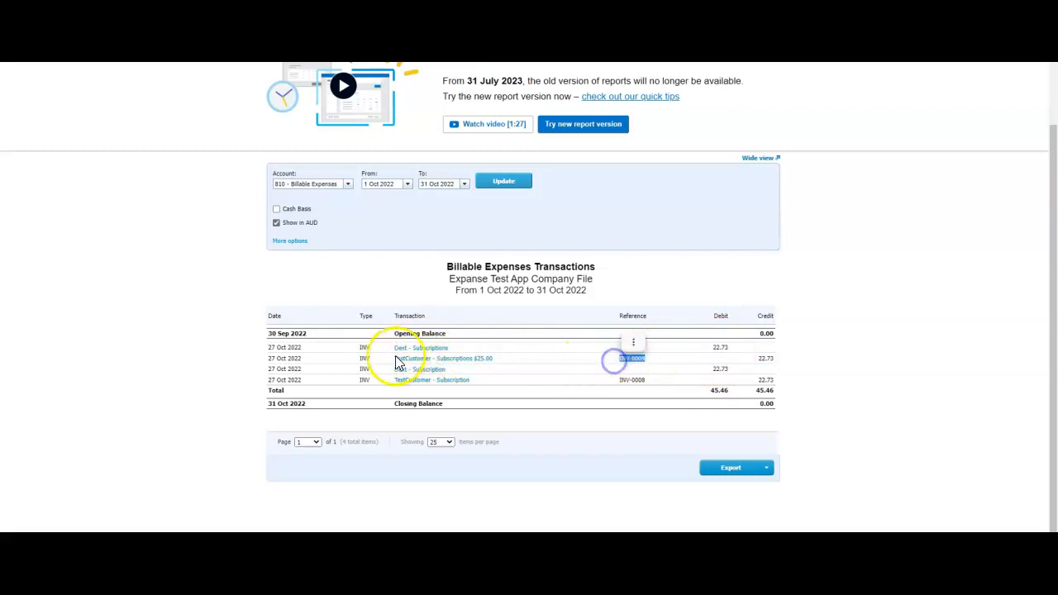
{"action": "left_click_drag", "start_coordinate": [649, 382], "coordinate": [620, 381]}
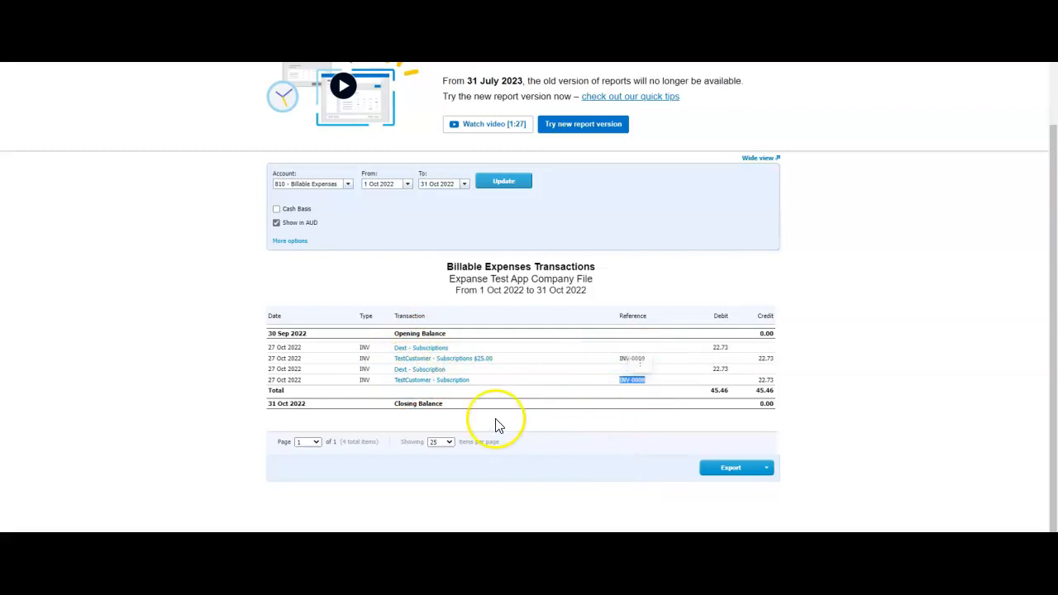
{"action": "scroll", "coordinate": [496, 426], "scroll_direction": "up", "scroll_amount": 1}
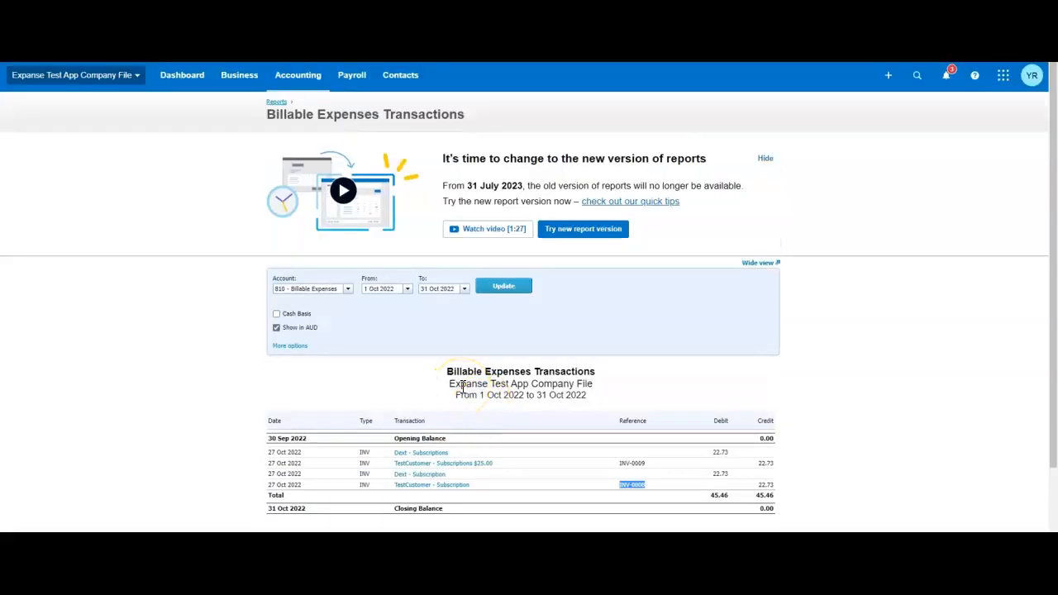